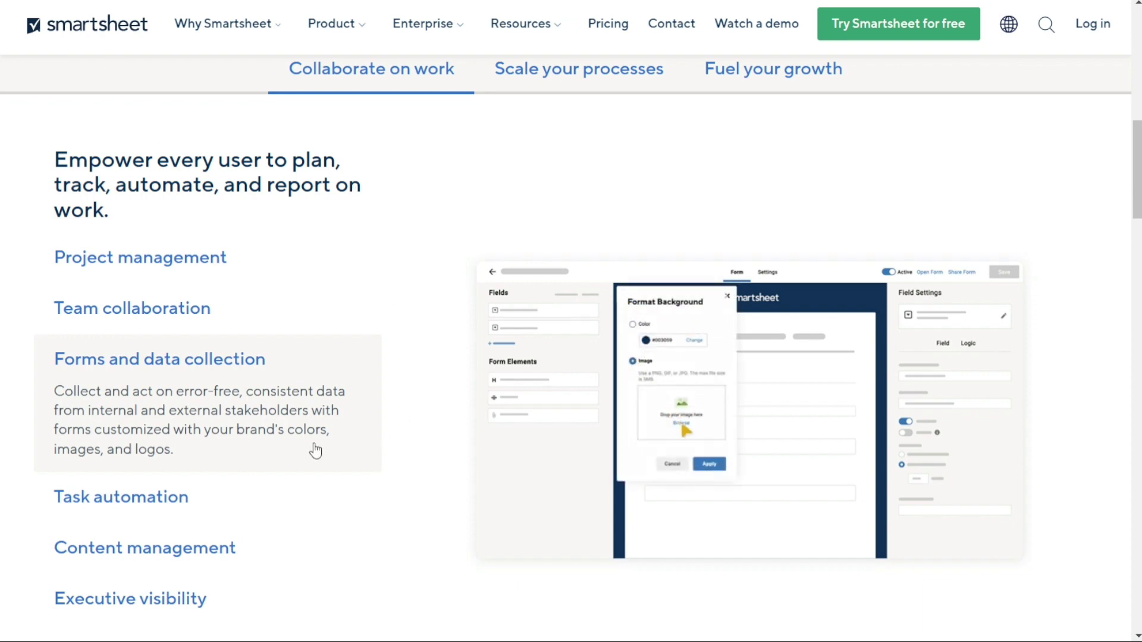
Expand Task automation, glance at the Product menu, then expand Portfolio management under Scale your processes.
{"action": "left_click", "coordinate": [143, 500]}
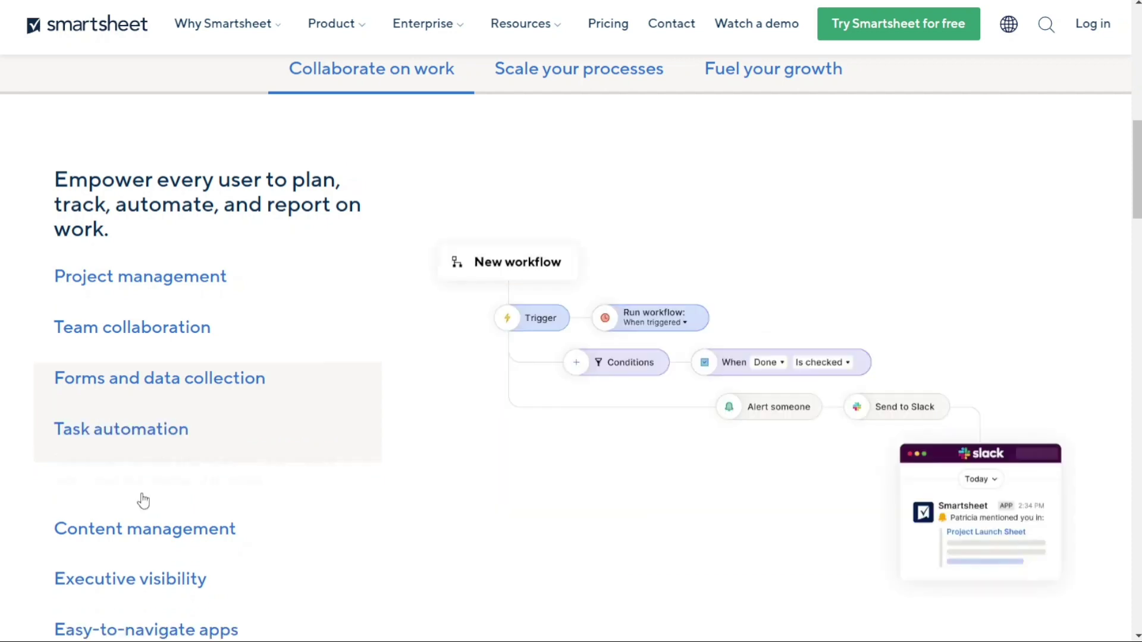
{"action": "left_click", "coordinate": [364, 37]}
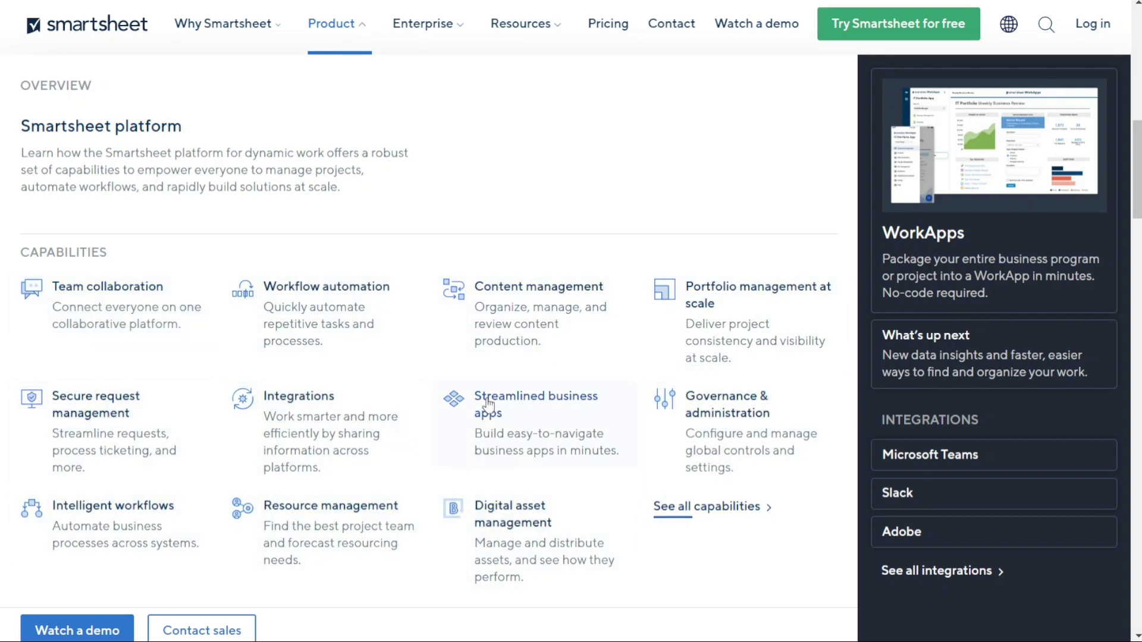
{"action": "left_click", "coordinate": [365, 23]}
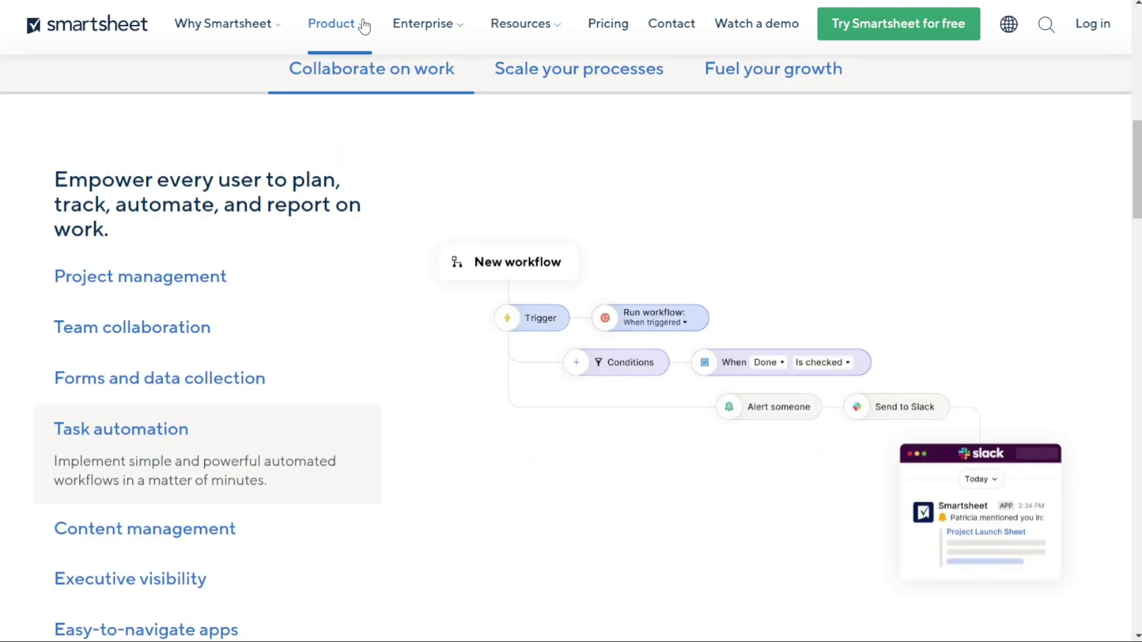
{"action": "left_click", "coordinate": [566, 93]}
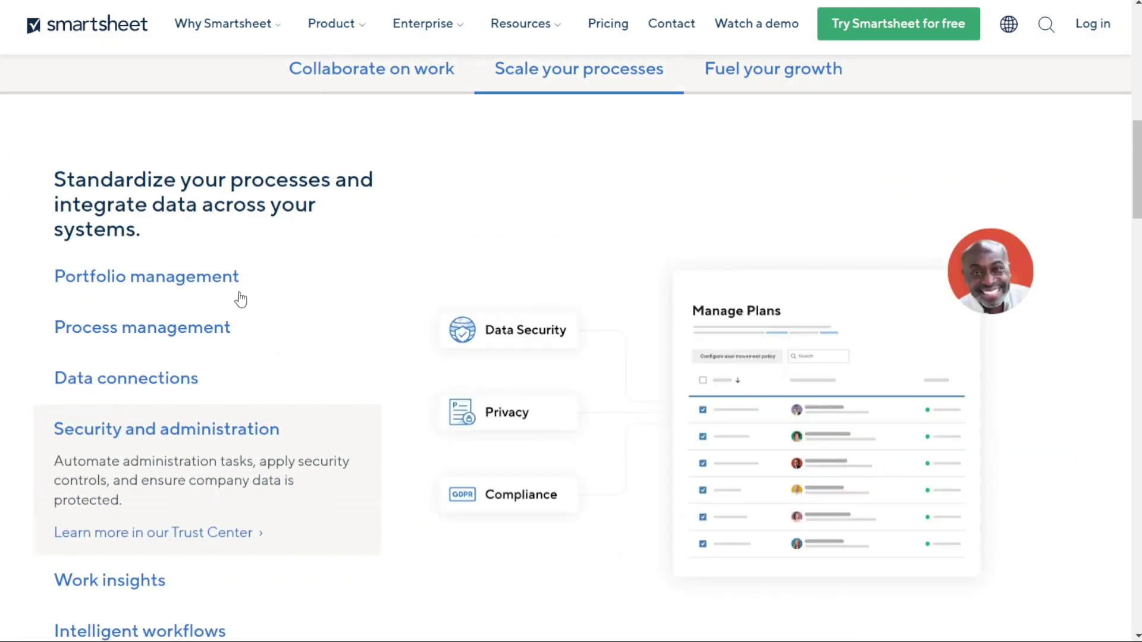
{"action": "left_click", "coordinate": [205, 280]}
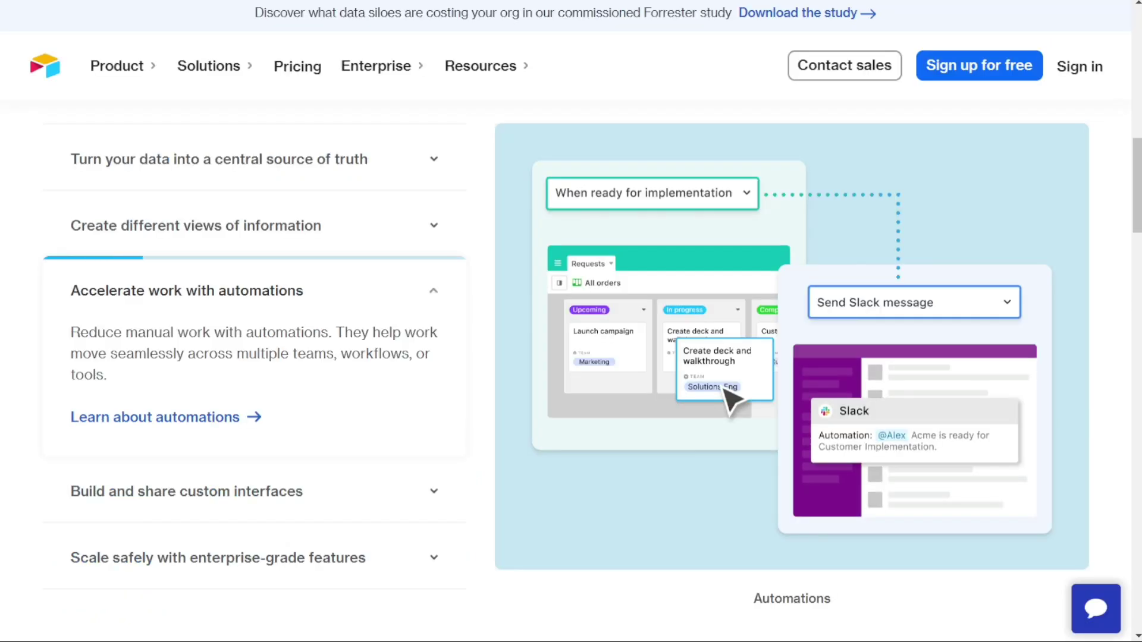
Glance at the Solutions menu, then expand 'Create different views of information' to reveal the Tasks pipeline.
{"action": "left_click", "coordinate": [252, 68]}
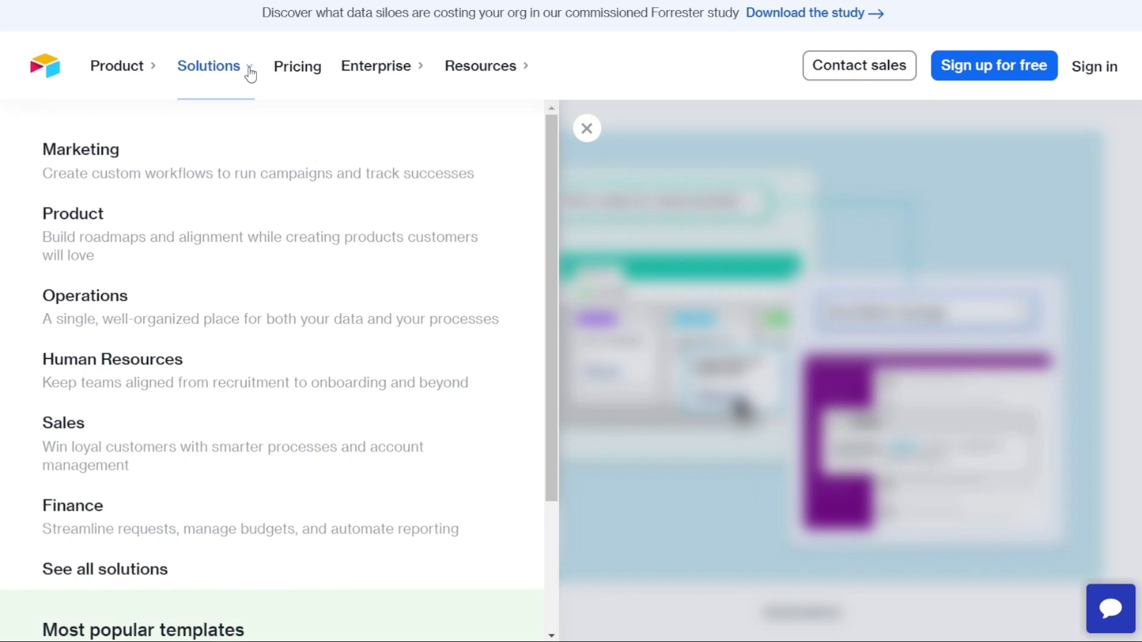
{"action": "left_click", "coordinate": [587, 129]}
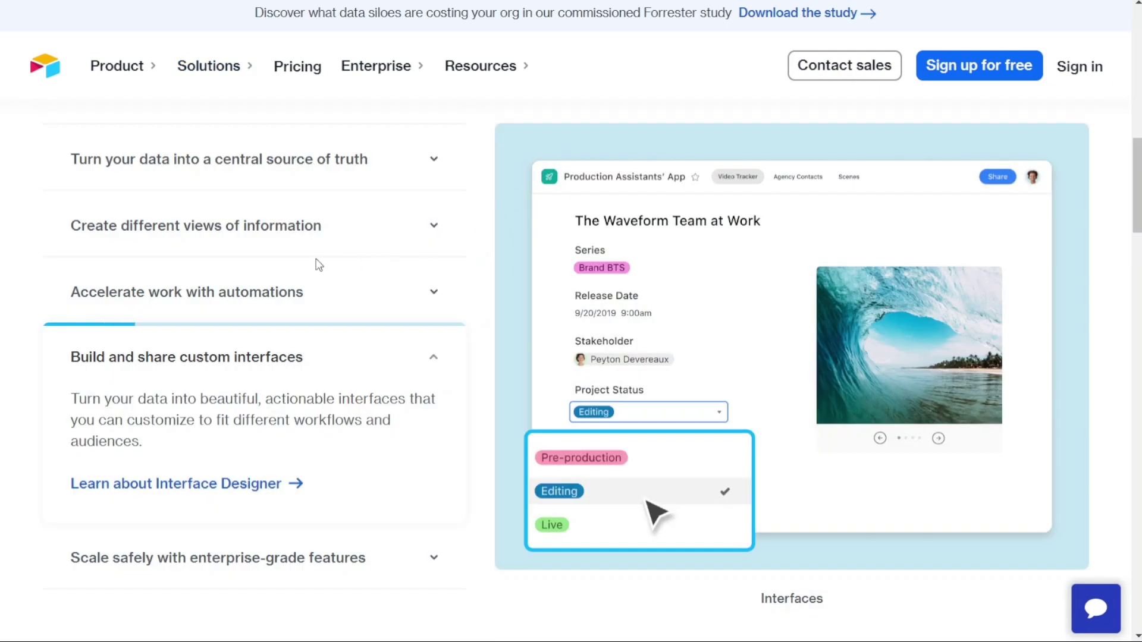
{"action": "left_click", "coordinate": [184, 237]}
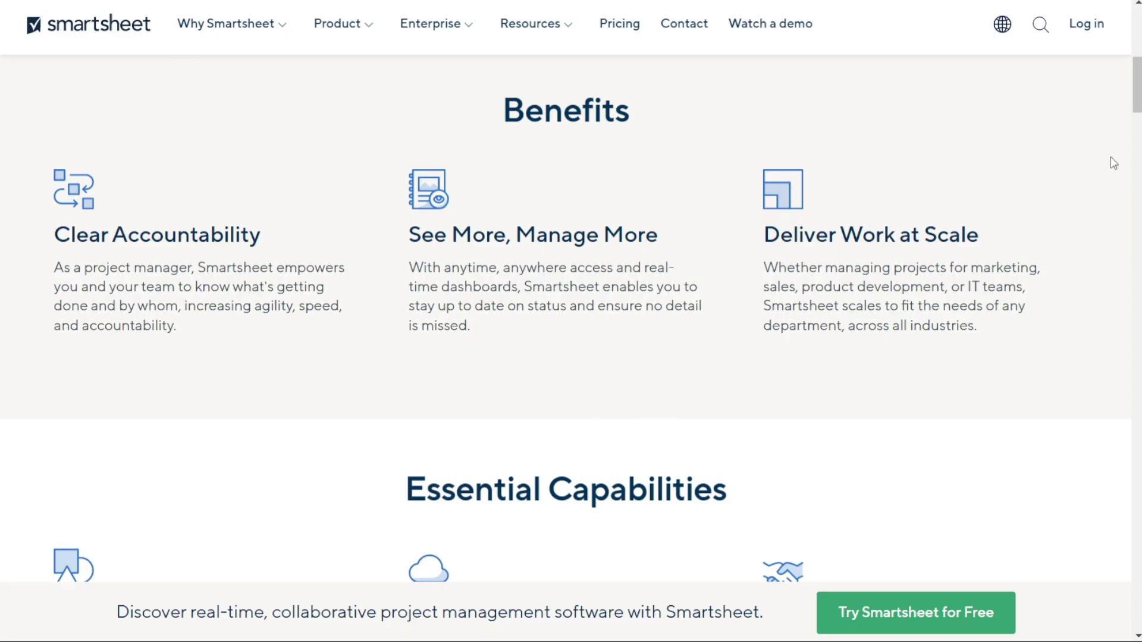
Scroll to Smartsheet's Essential Capabilities, then expand Airtable's 'Accelerate work with automations' feature.
{"action": "left_click_drag", "start_coordinate": [1137, 100], "coordinate": [1137, 178]}
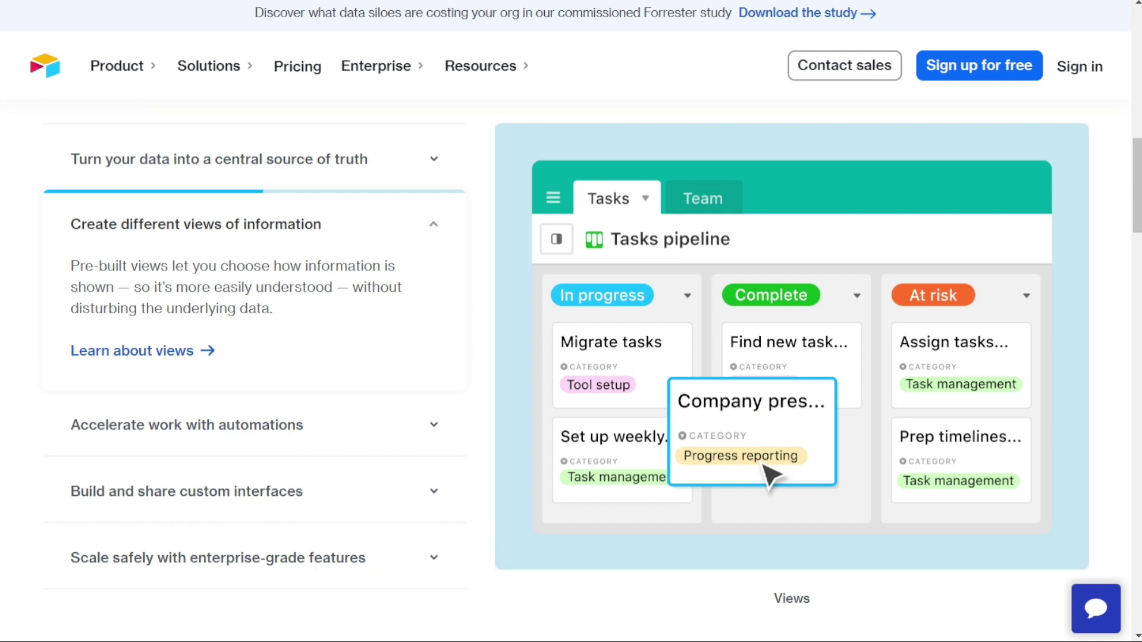
{"action": "left_click", "coordinate": [212, 438]}
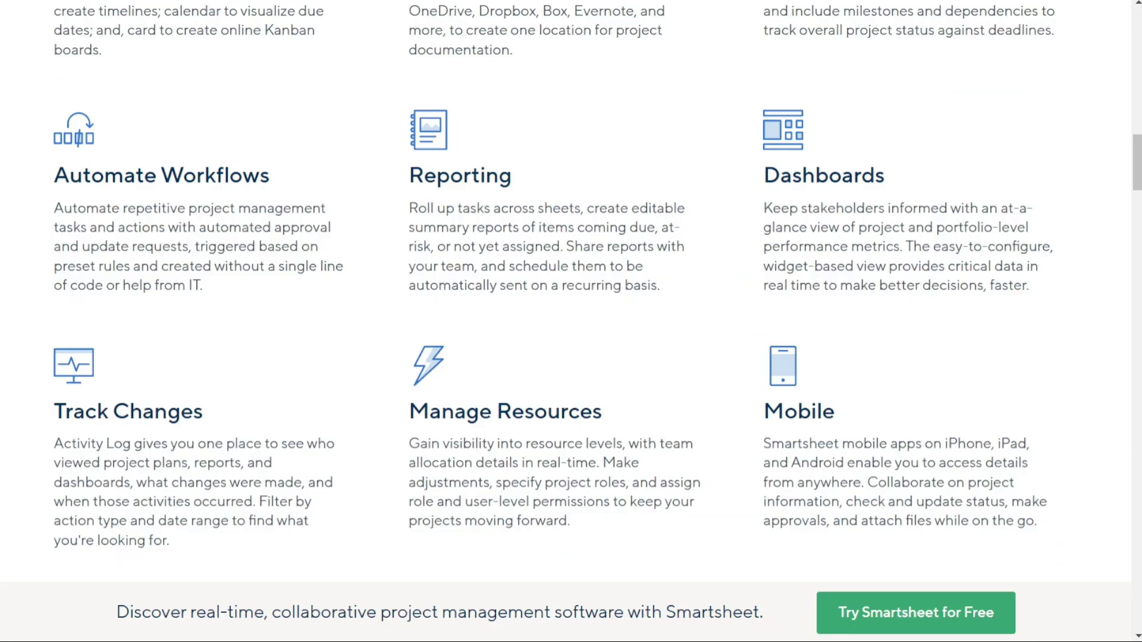
{"action": "scroll", "coordinate": [405, 287], "scroll_direction": "up", "scroll_amount": 1}
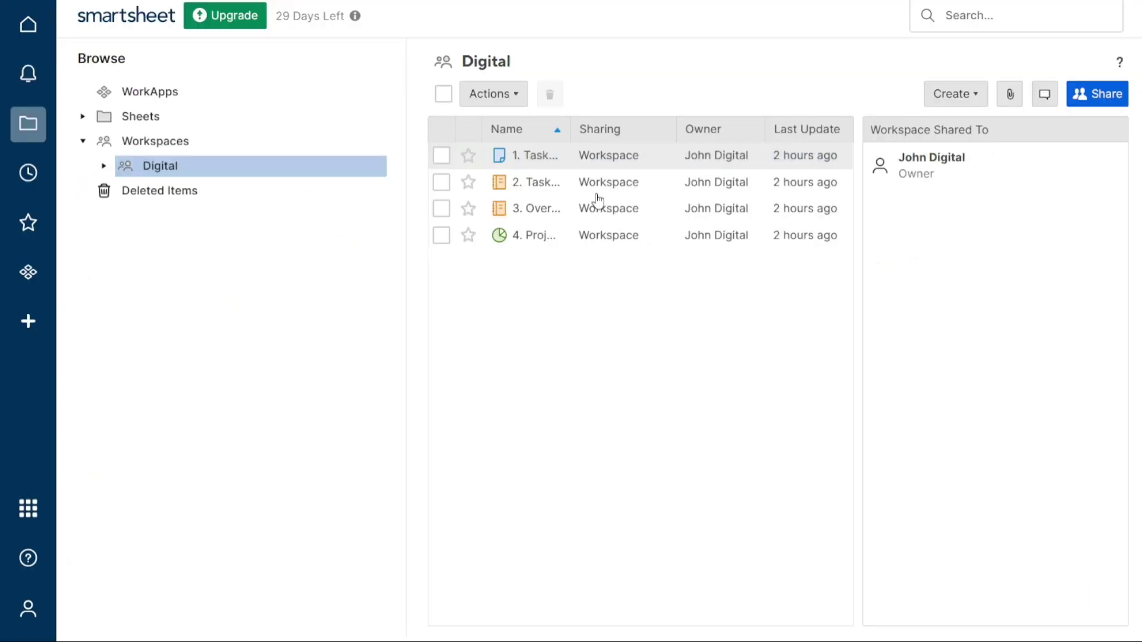
{"action": "left_click", "coordinate": [651, 189]}
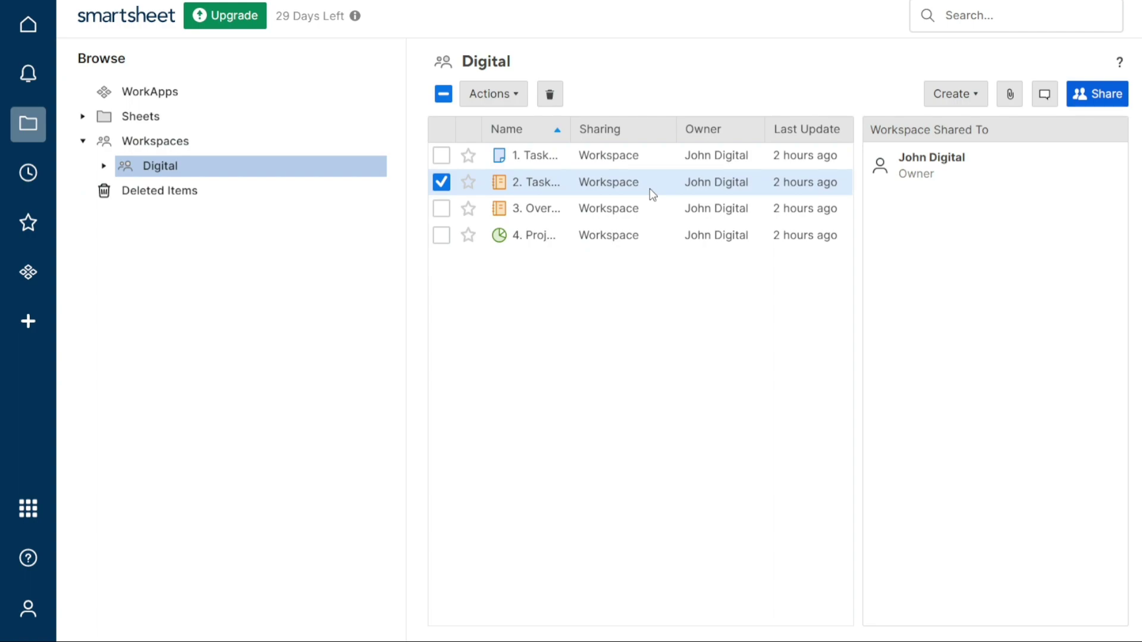
{"action": "double_click", "coordinate": [650, 191]}
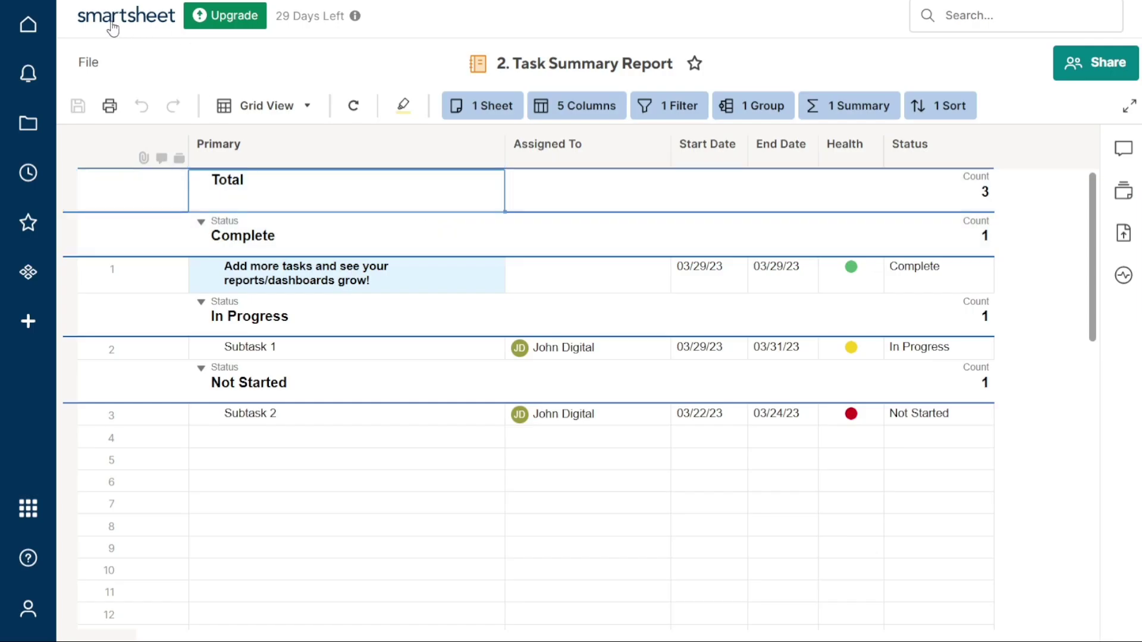
{"action": "left_click", "coordinate": [109, 22]}
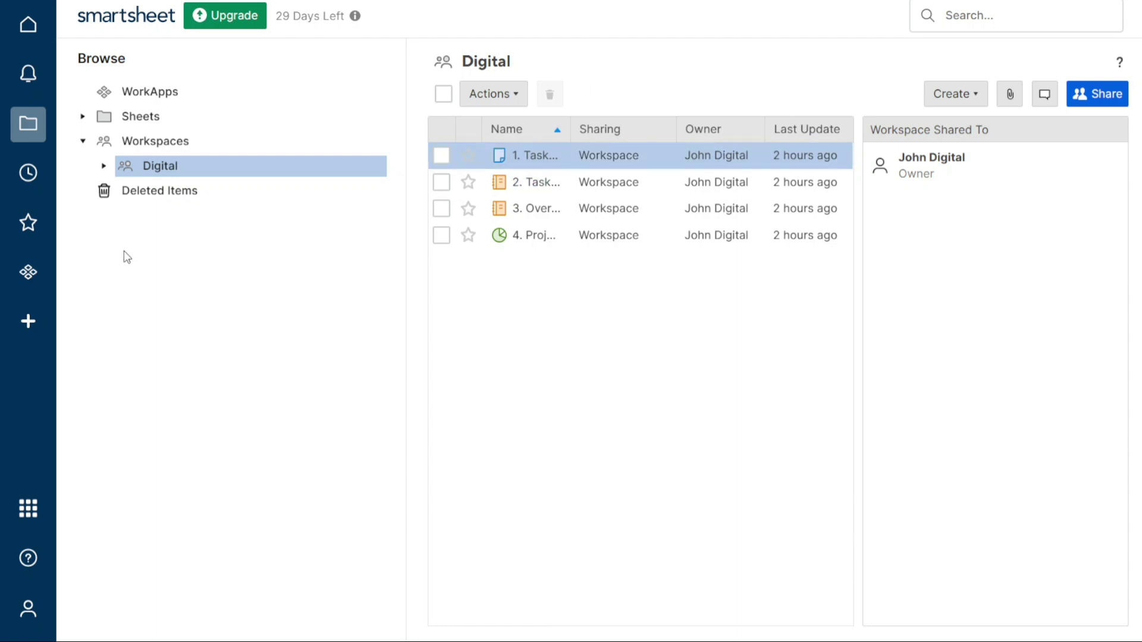
Choose Report on Smartsheet's Create page, then cancel the Create Report dialog.
{"action": "left_click", "coordinate": [35, 324]}
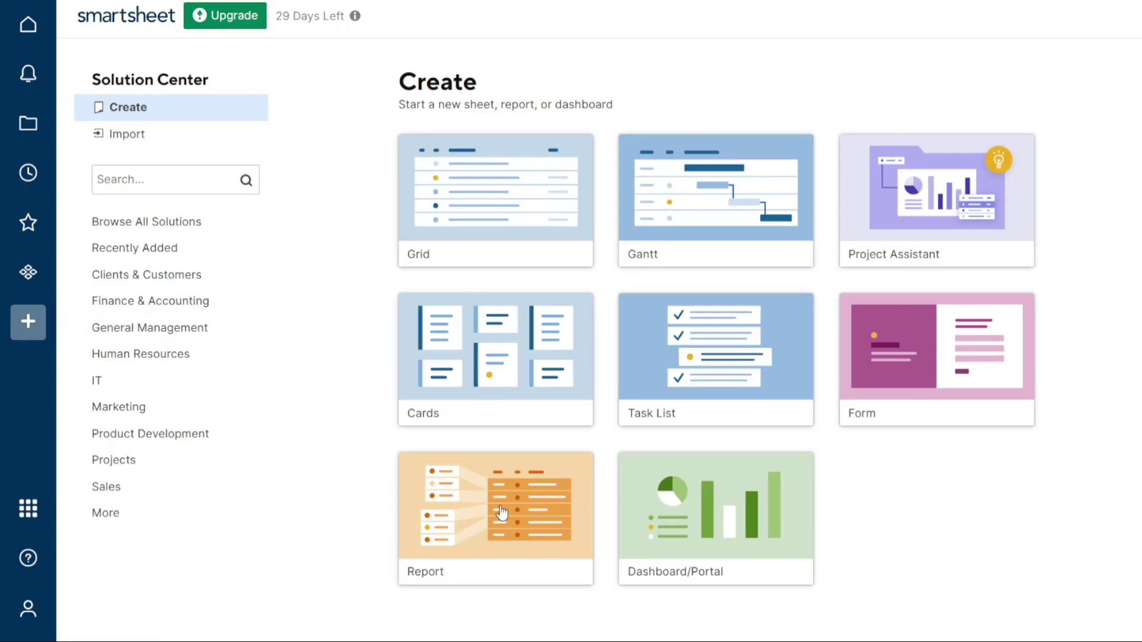
{"action": "left_click", "coordinate": [501, 512]}
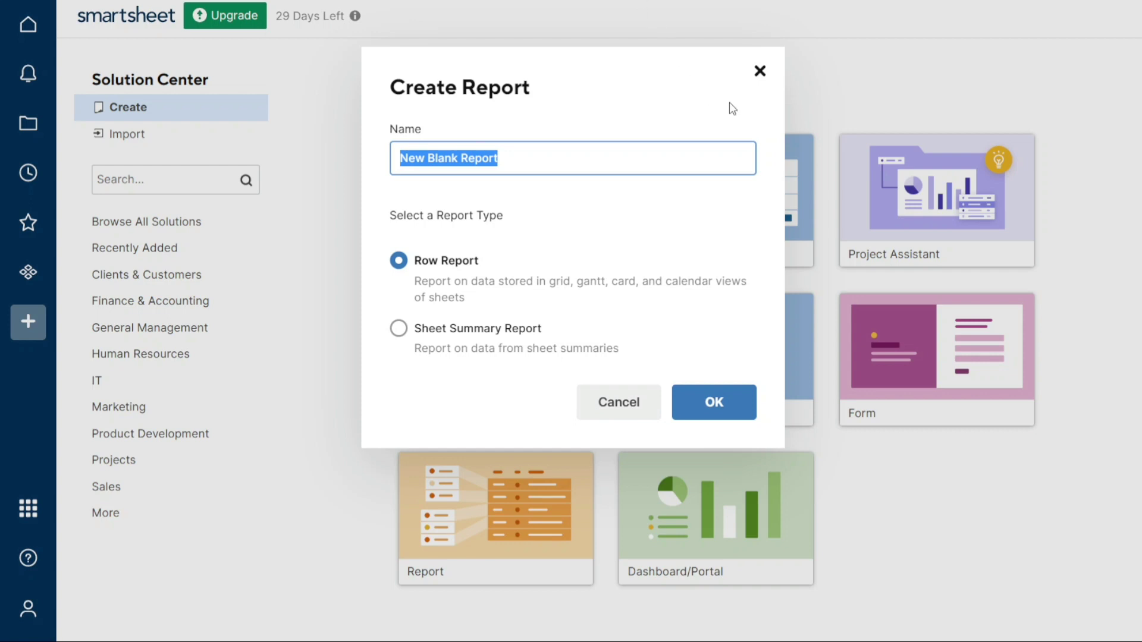
{"action": "left_click", "coordinate": [760, 72]}
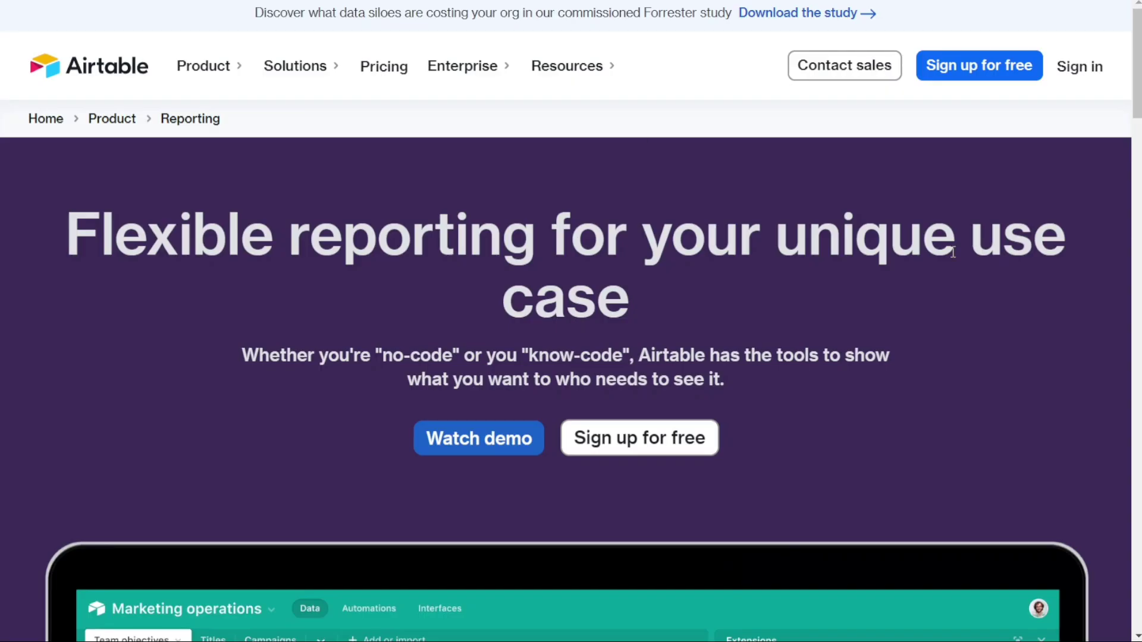
Scroll the Reporting page past the developer tools, then back up to the no-code reporting section.
{"action": "scroll", "coordinate": [1136, 83], "scroll_direction": "down", "scroll_amount": 4}
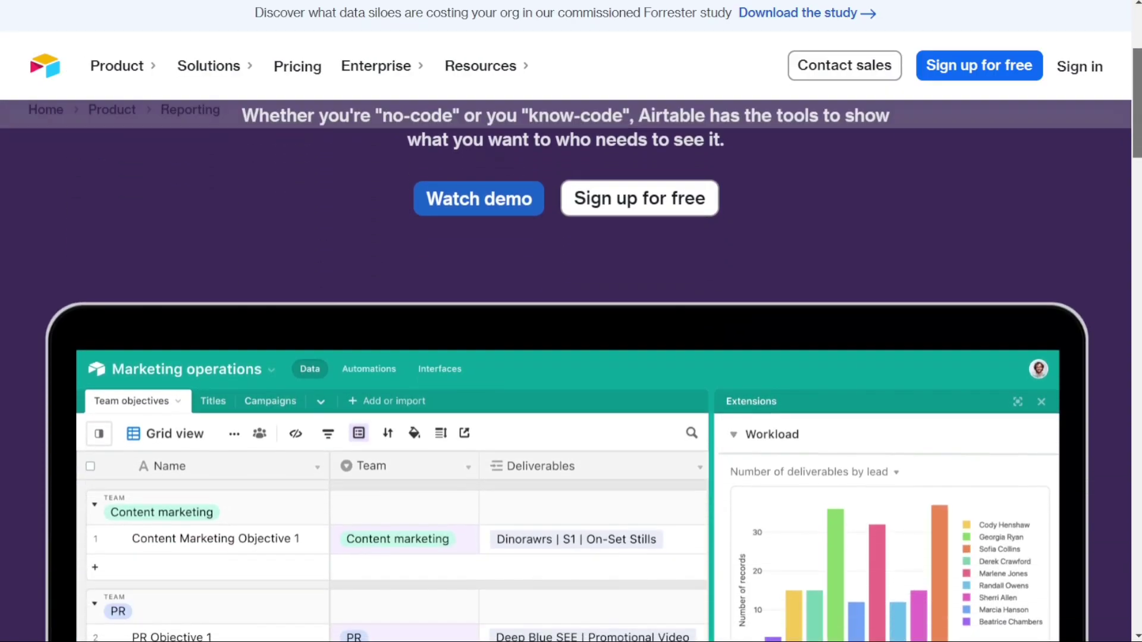
{"action": "scroll", "coordinate": [771, 459], "scroll_direction": "down", "scroll_amount": 3}
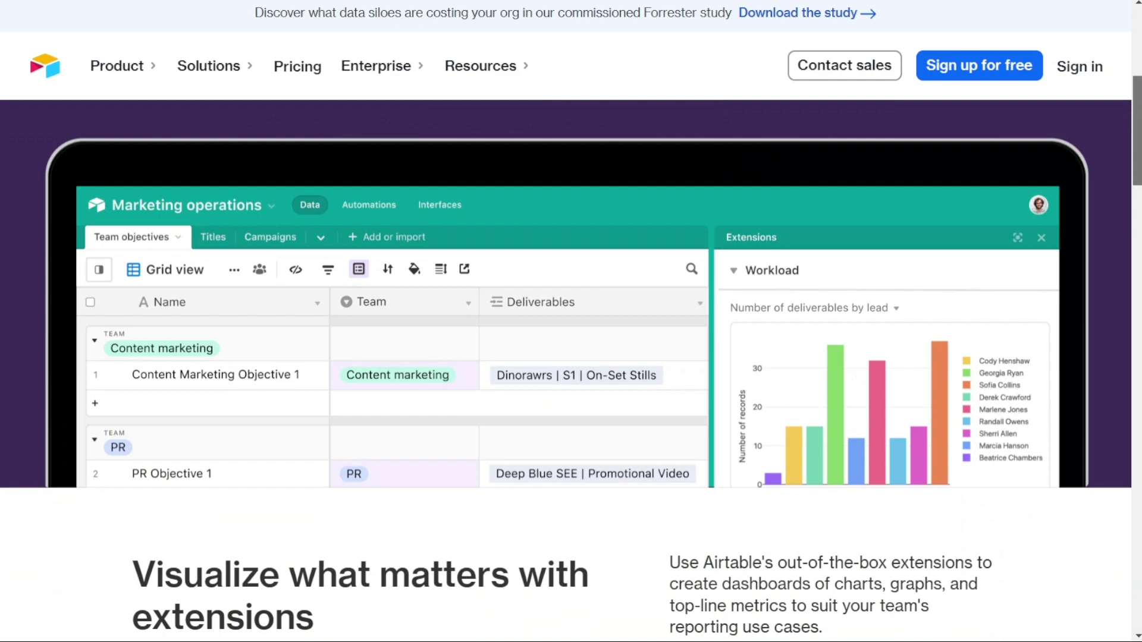
{"action": "scroll", "coordinate": [771, 460], "scroll_direction": "down", "scroll_amount": 10}
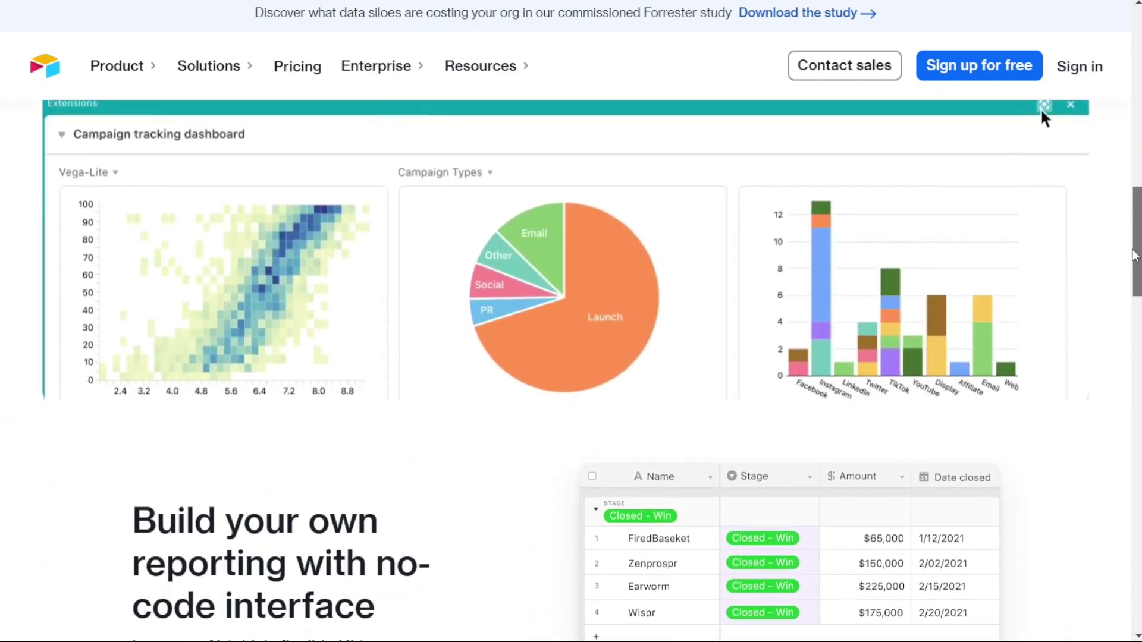
{"action": "left_click_drag", "start_coordinate": [1135, 256], "coordinate": [1129, 244]}
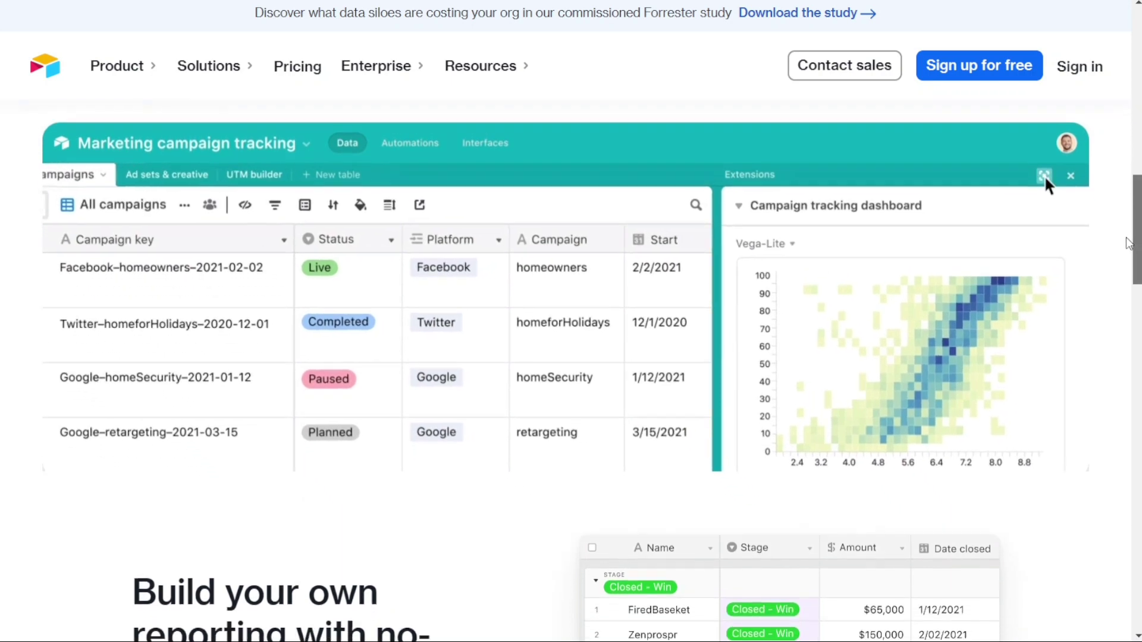
{"action": "scroll", "coordinate": [1114, 293], "scroll_direction": "down", "scroll_amount": 5}
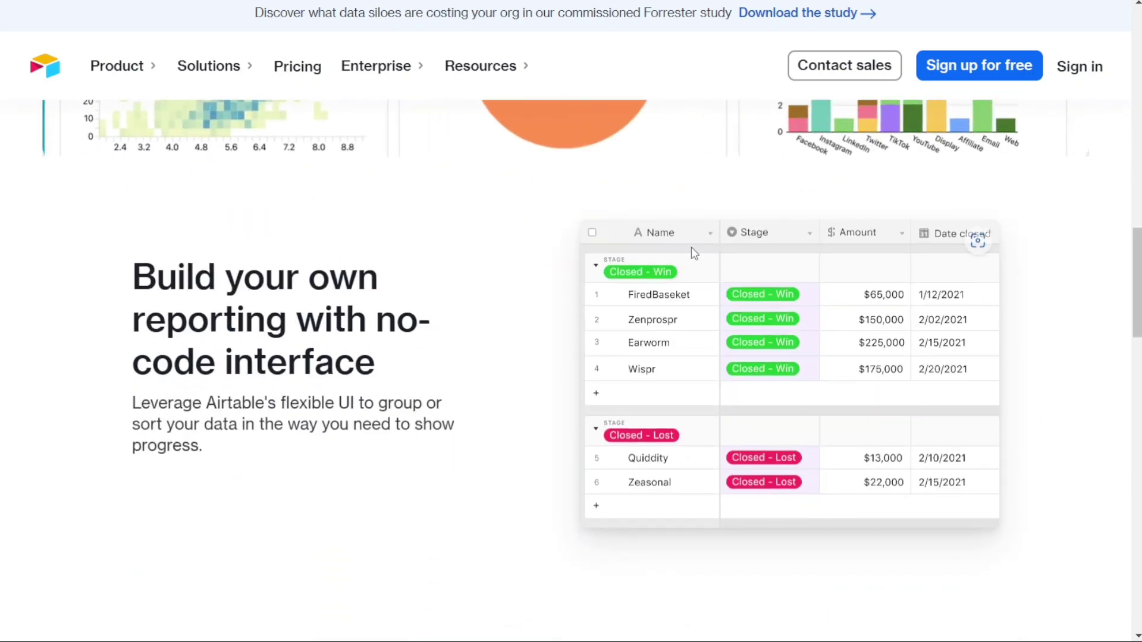
{"action": "scroll", "coordinate": [516, 275], "scroll_direction": "down", "scroll_amount": 7}
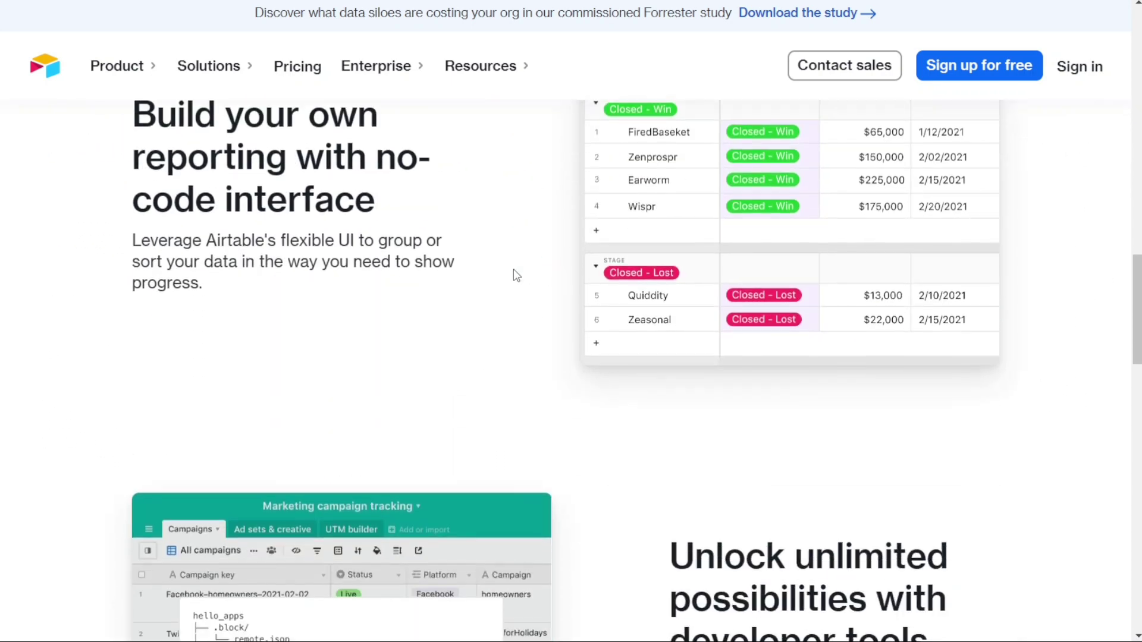
{"action": "scroll", "coordinate": [514, 271], "scroll_direction": "down", "scroll_amount": 2}
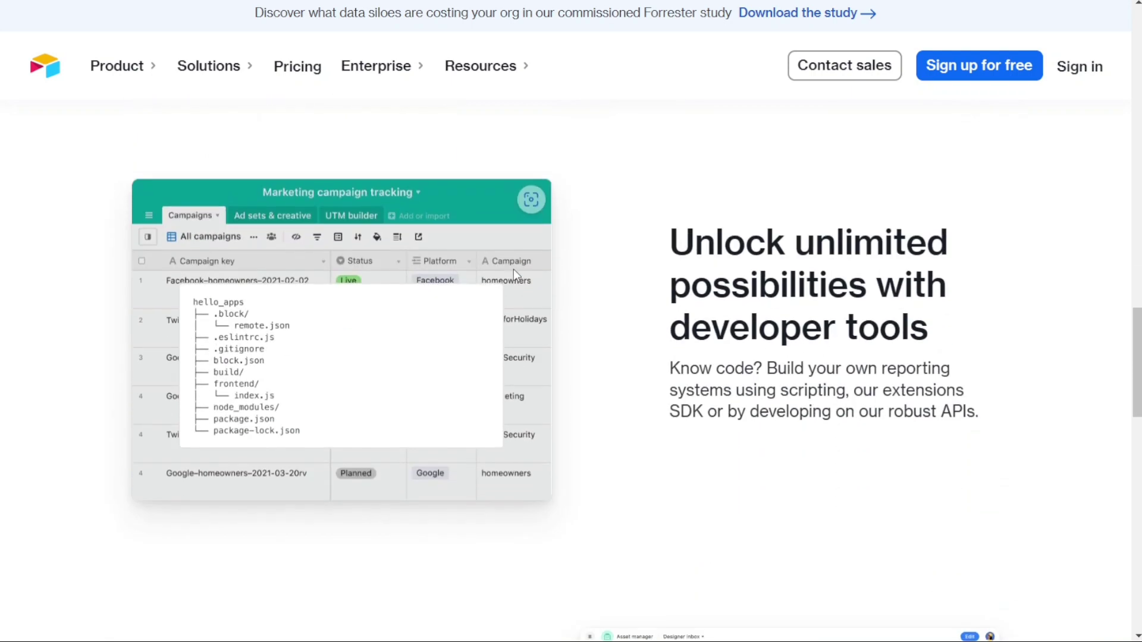
{"action": "scroll", "coordinate": [515, 275], "scroll_direction": "down", "scroll_amount": 7}
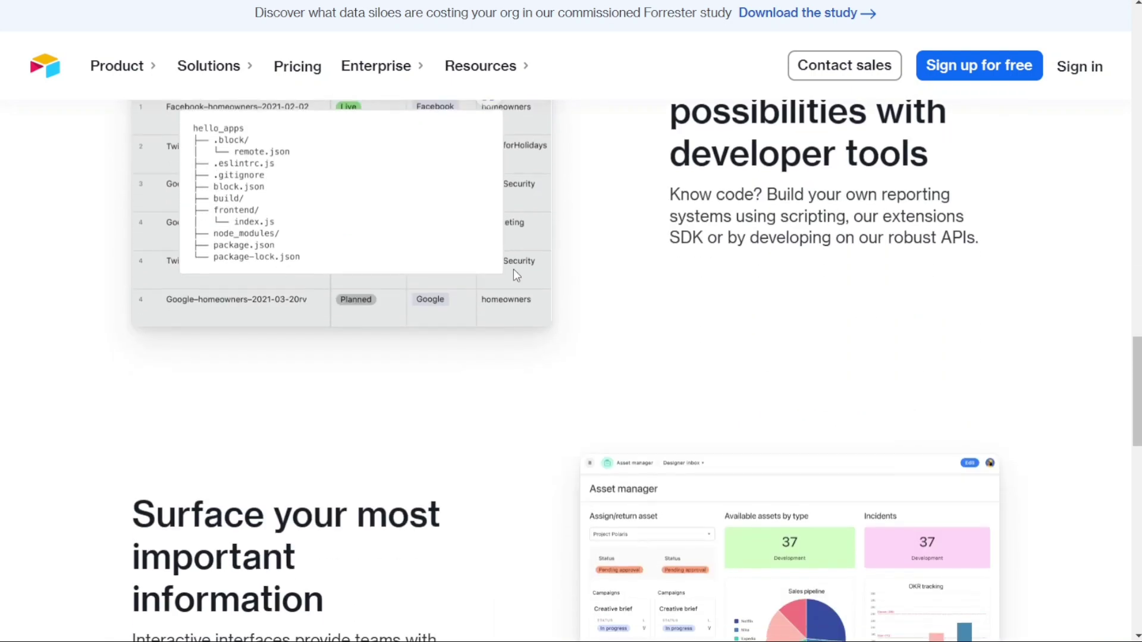
{"action": "scroll", "coordinate": [513, 269], "scroll_direction": "up", "scroll_amount": 13}
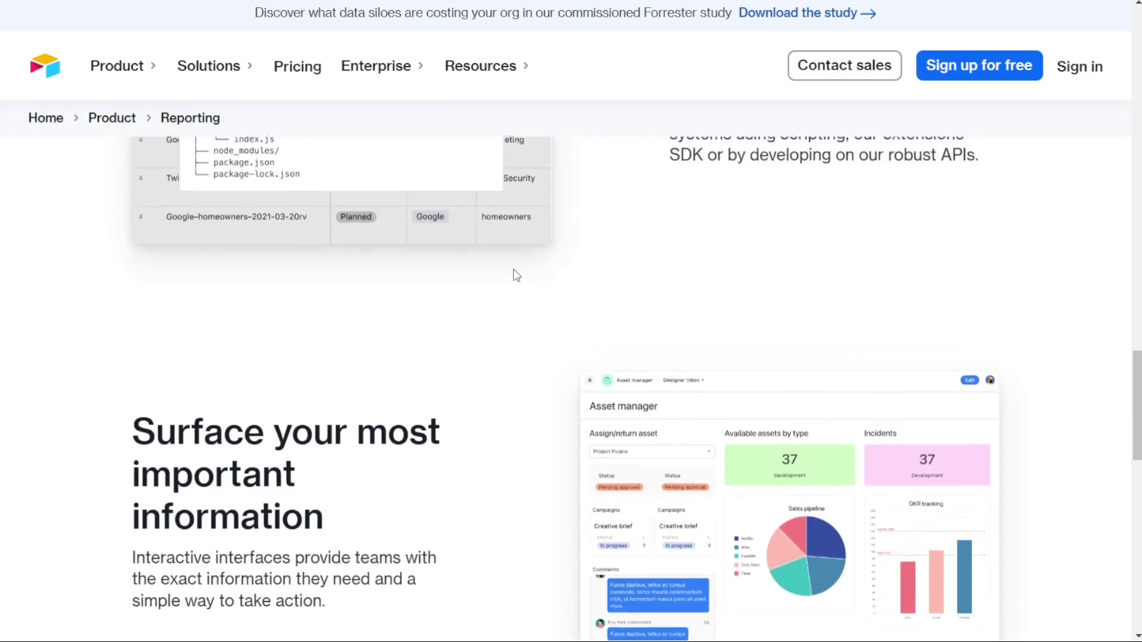
{"action": "scroll", "coordinate": [513, 269], "scroll_direction": "up", "scroll_amount": 2}
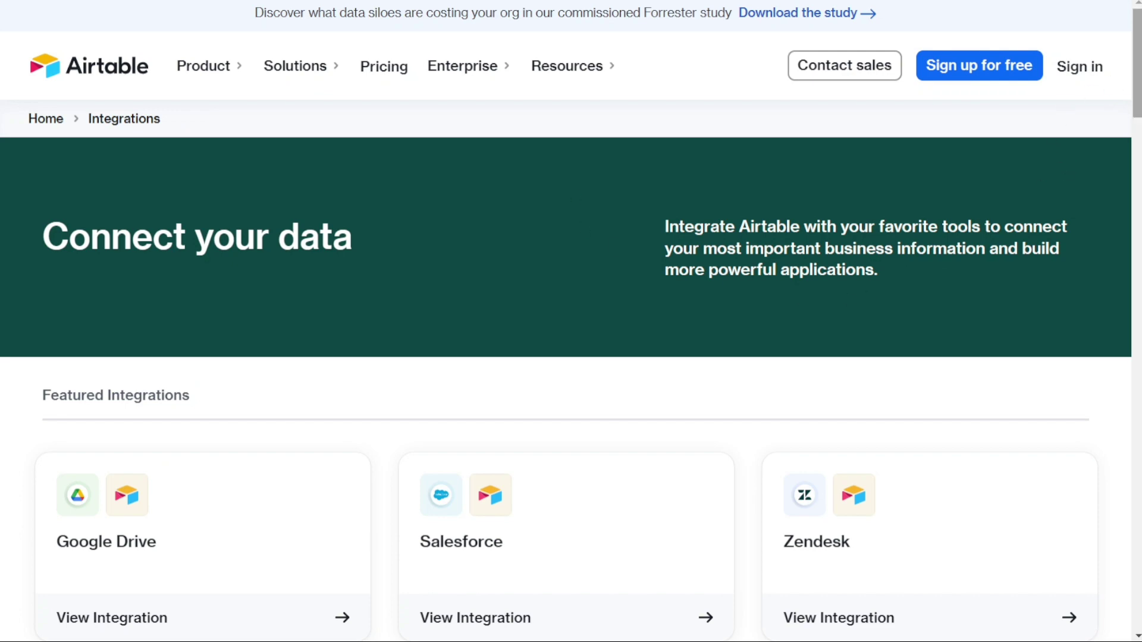
Scroll through Airtable's integration grid and back up to Featured Integrations.
{"action": "scroll", "coordinate": [571, 357], "scroll_direction": "down", "scroll_amount": 10}
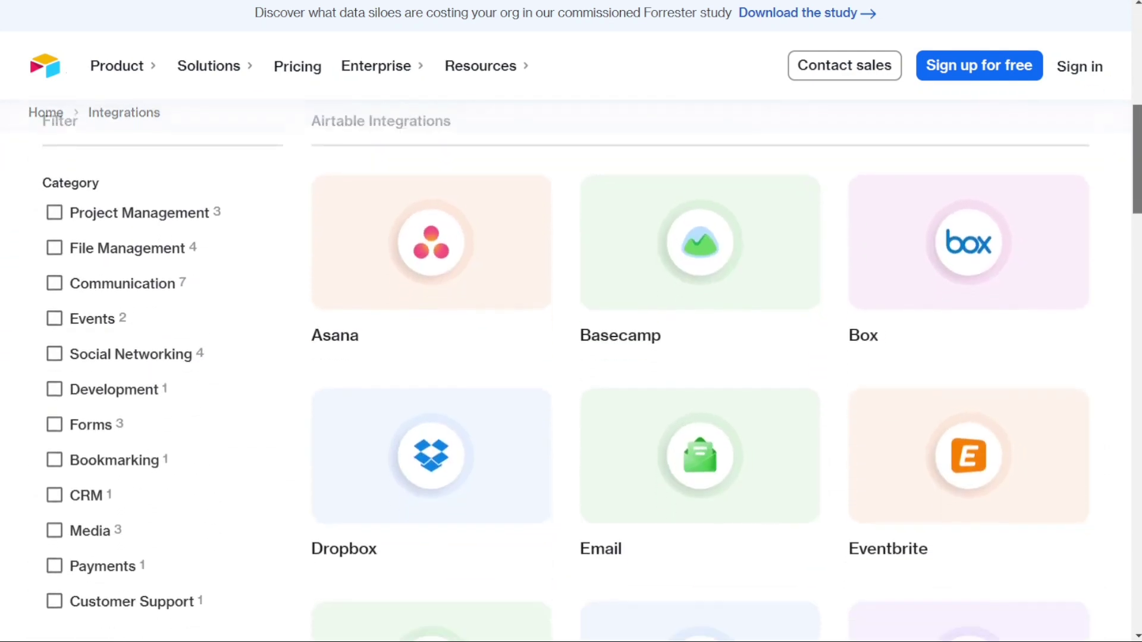
{"action": "scroll", "coordinate": [1122, 431], "scroll_direction": "down", "scroll_amount": 20}
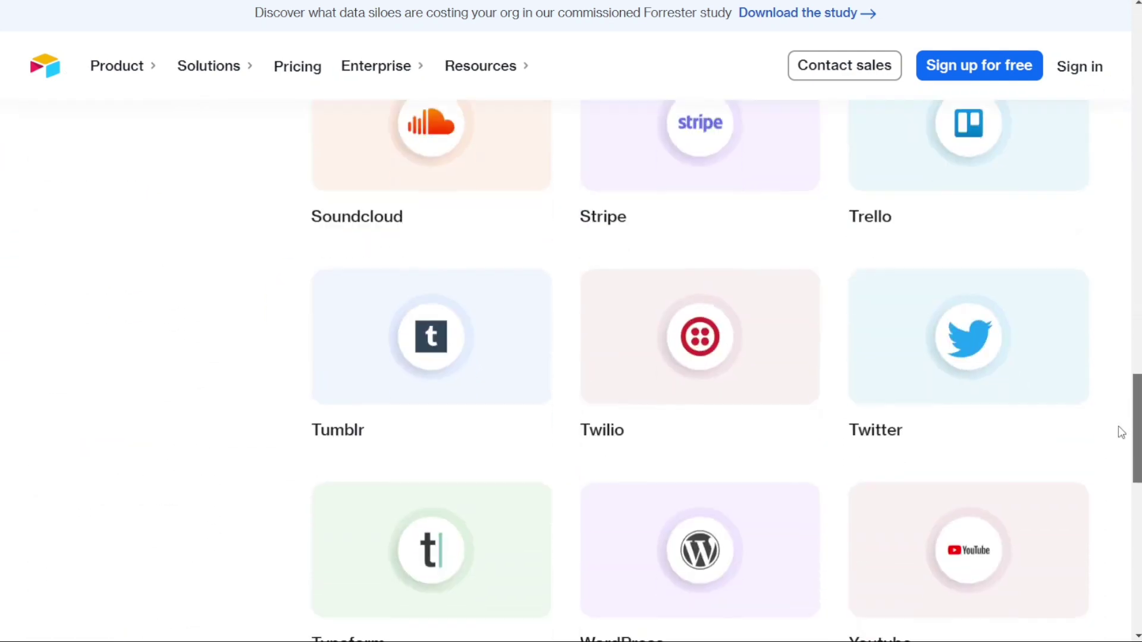
{"action": "scroll", "coordinate": [1121, 432], "scroll_direction": "down", "scroll_amount": 5}
{"action": "scroll", "coordinate": [1096, 477], "scroll_direction": "up", "scroll_amount": 20}
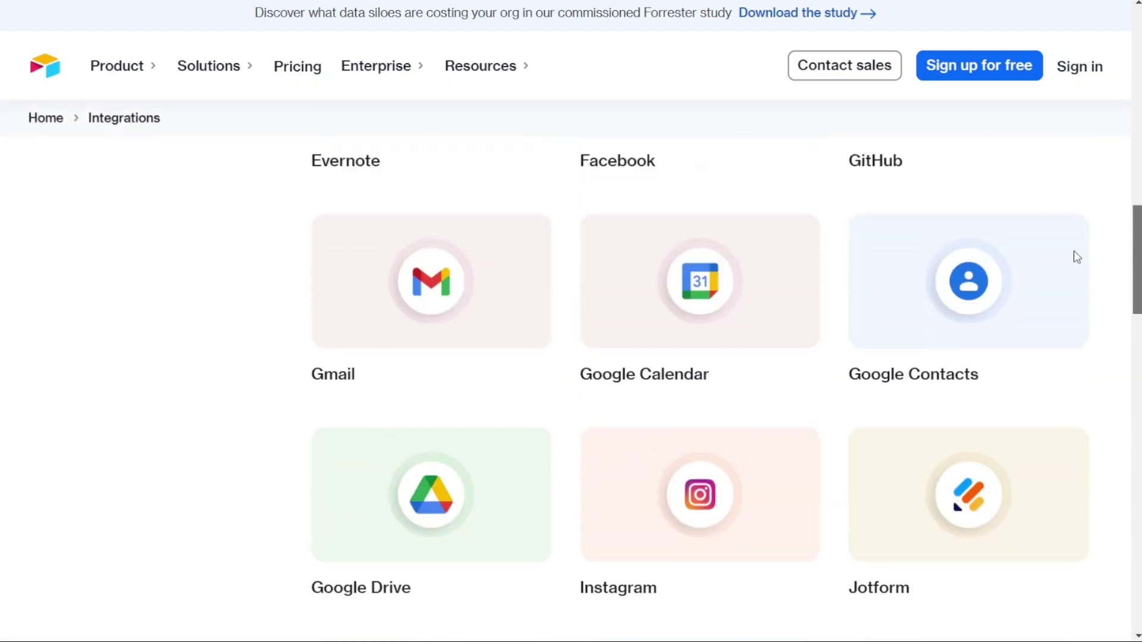
{"action": "scroll", "coordinate": [1077, 257], "scroll_direction": "up", "scroll_amount": 20}
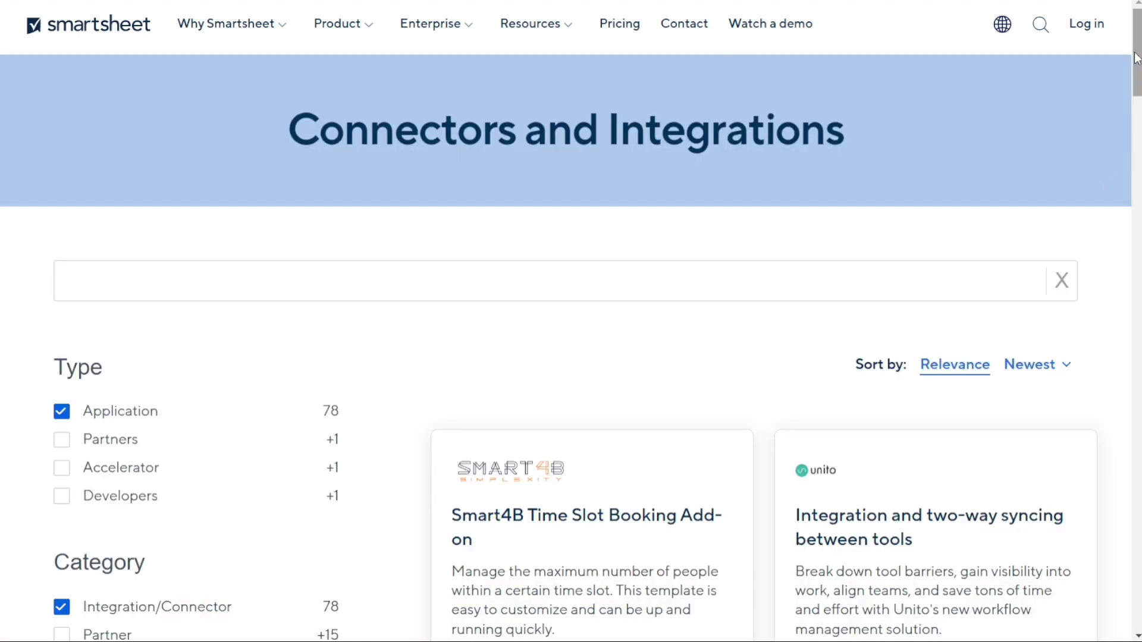
Scroll down Smartsheet's Connectors and Integrations list and back to the top.
{"action": "scroll", "coordinate": [1136, 62], "scroll_direction": "down", "scroll_amount": 1}
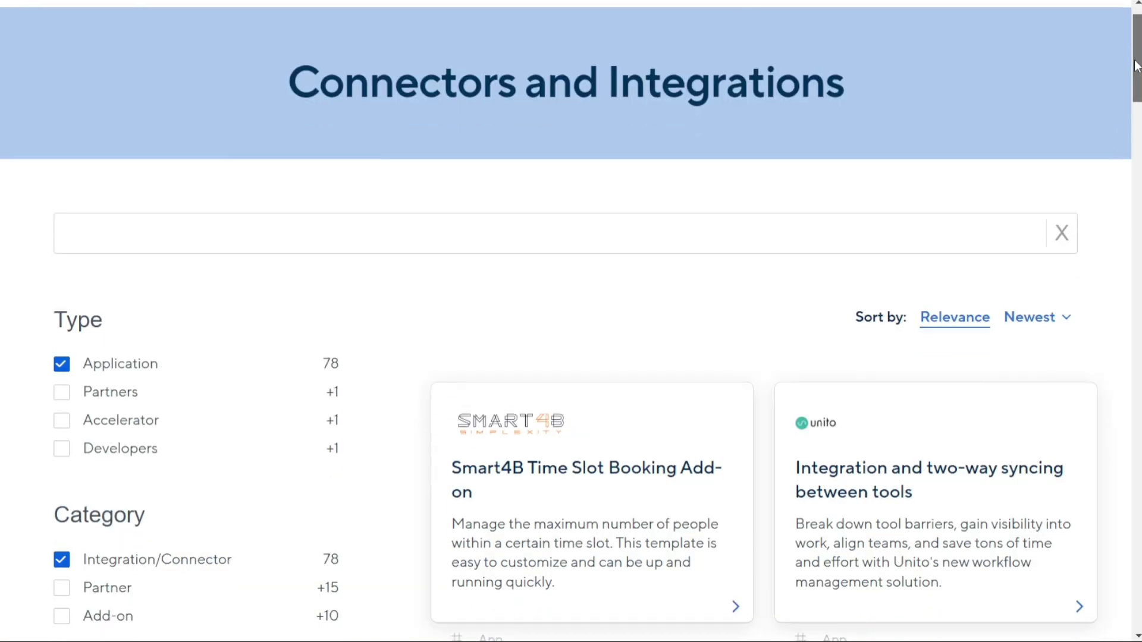
{"action": "left_click_drag", "start_coordinate": [1136, 65], "coordinate": [1074, 540]}
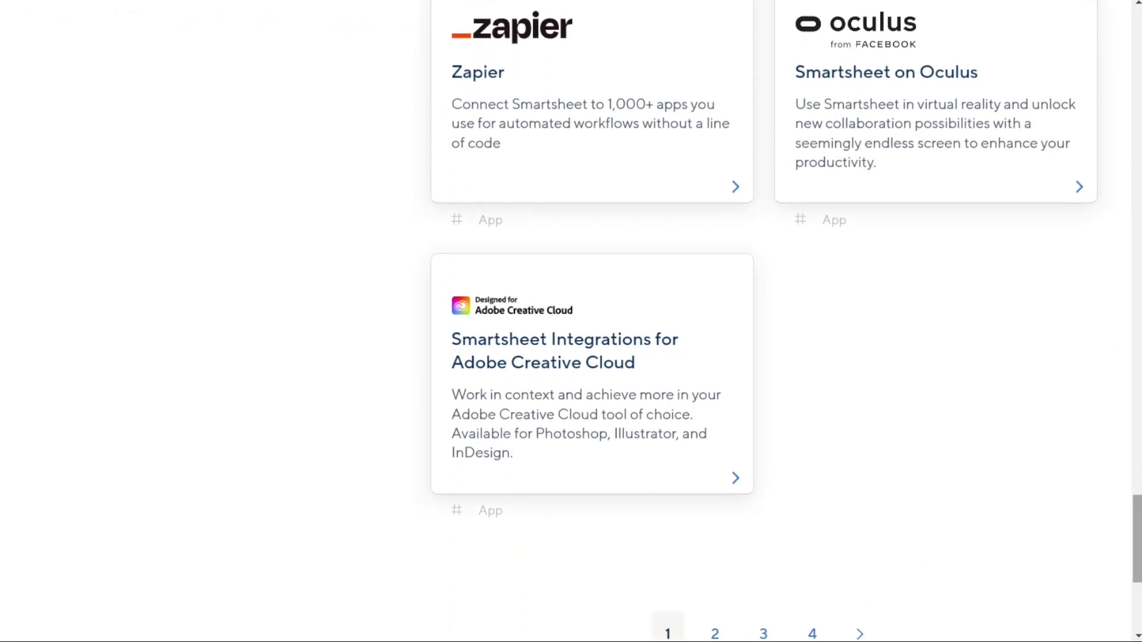
{"action": "left_click_drag", "start_coordinate": [1137, 517], "coordinate": [1138, 21]}
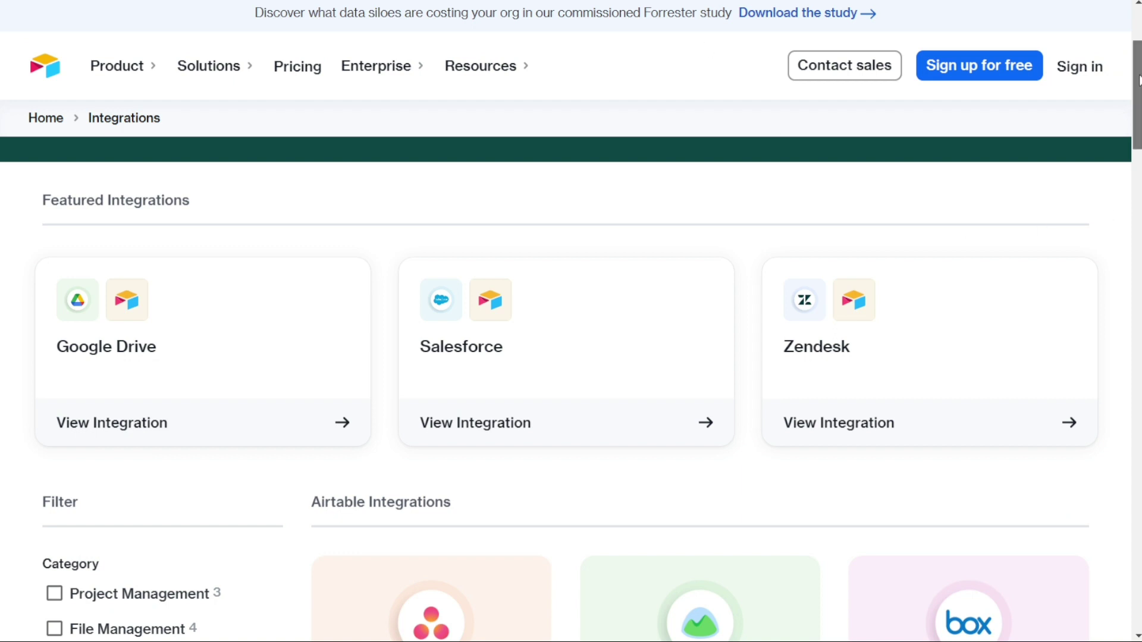
Scroll the Airtable Integrations page briefly.
{"action": "left_click_drag", "start_coordinate": [1138, 80], "coordinate": [1104, 135]}
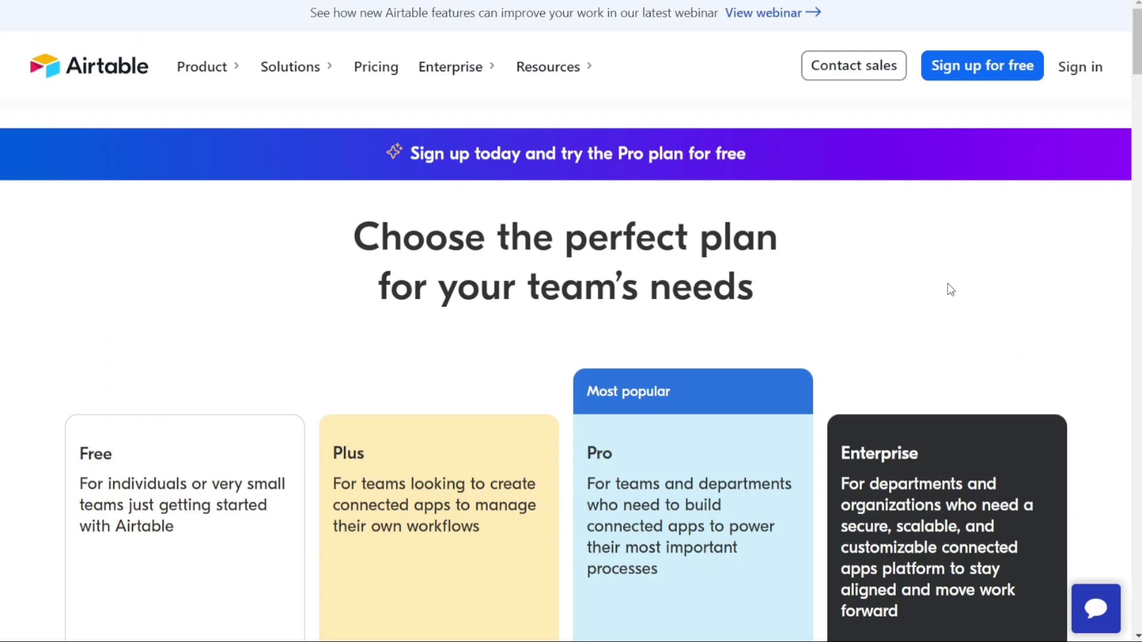
Scroll through Airtable's Free, Plus, Pro and Enterprise plan cards.
{"action": "scroll", "coordinate": [1138, 60], "scroll_direction": "down", "scroll_amount": 8}
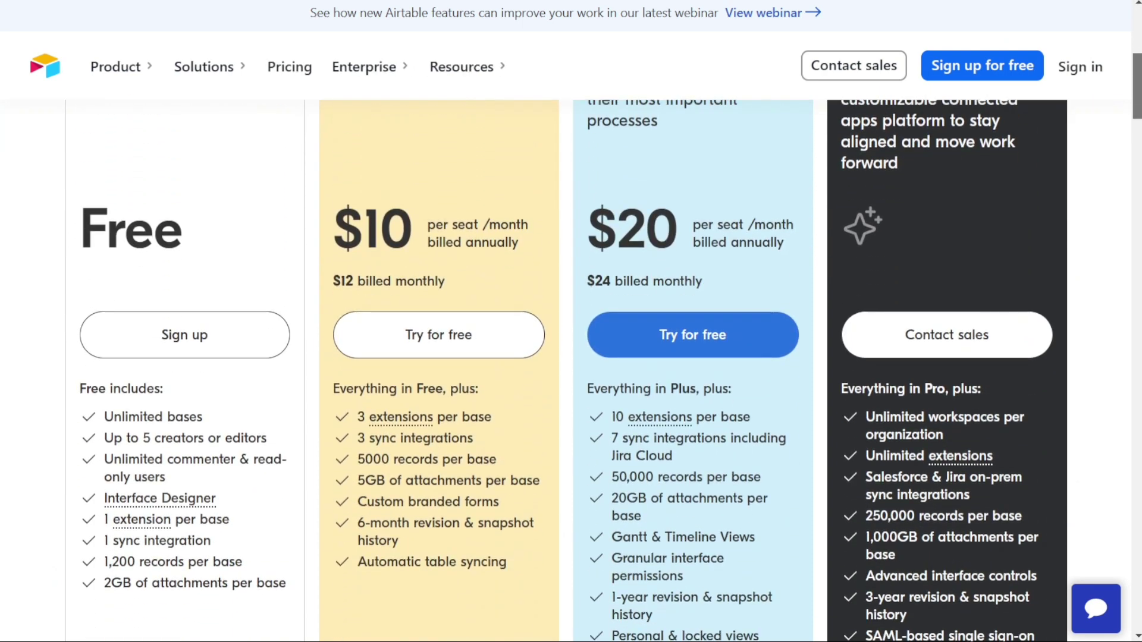
{"action": "scroll", "coordinate": [156, 358], "scroll_direction": "up", "scroll_amount": 2}
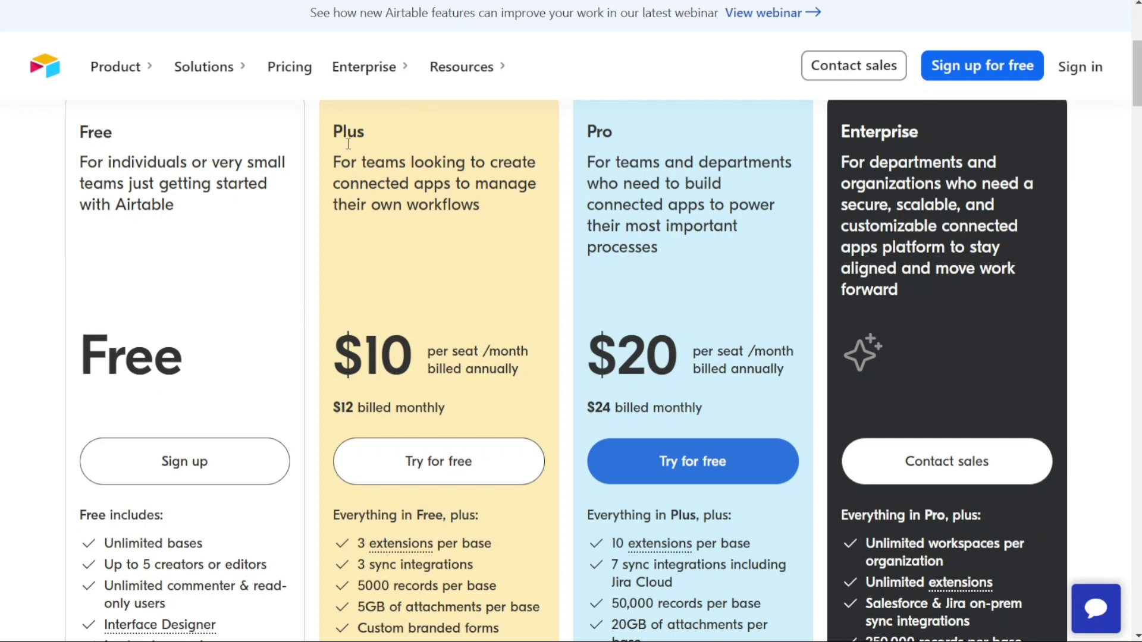
{"action": "left_click", "coordinate": [476, 396]}
{"action": "scroll", "coordinate": [510, 406], "scroll_direction": "down", "scroll_amount": 4}
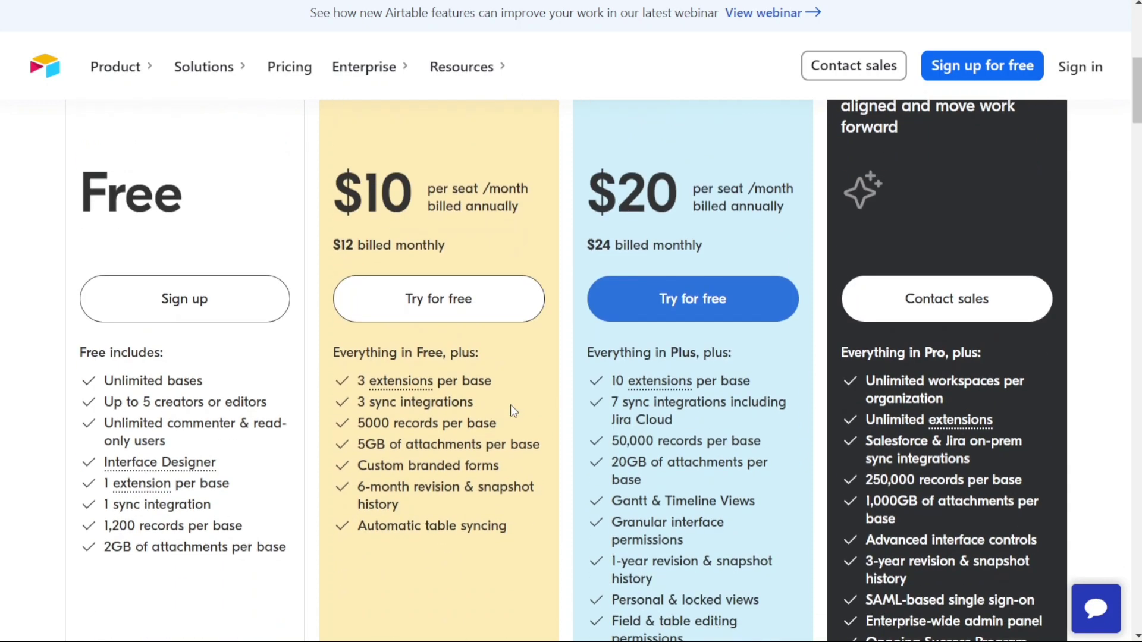
{"action": "scroll", "coordinate": [512, 406], "scroll_direction": "up", "scroll_amount": 5}
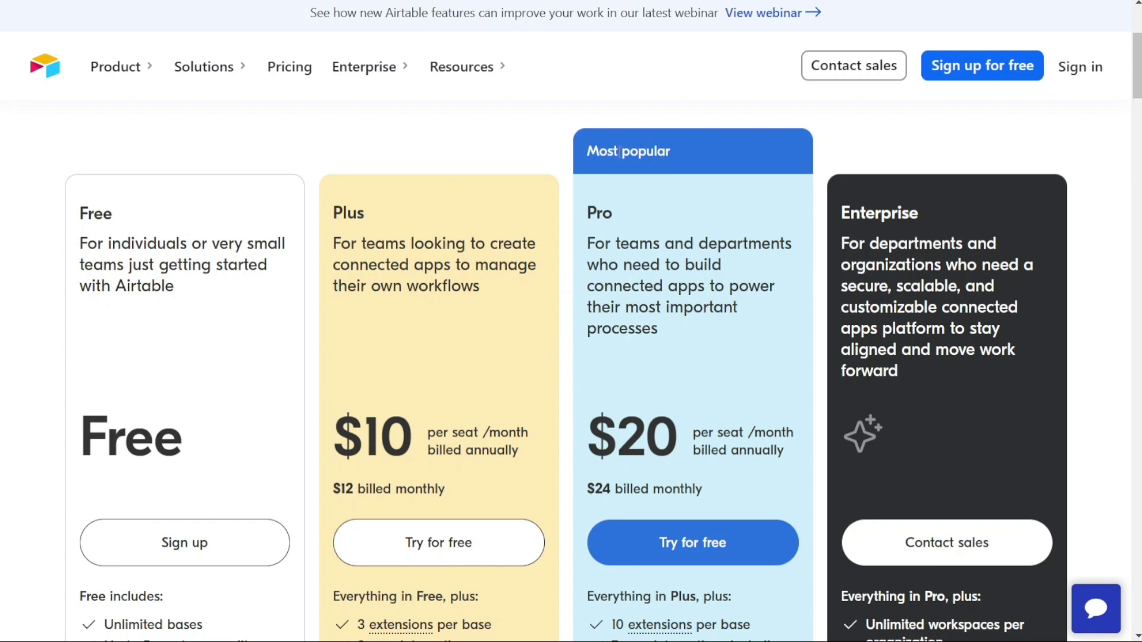
{"action": "scroll", "coordinate": [572, 337], "scroll_direction": "down", "scroll_amount": 1}
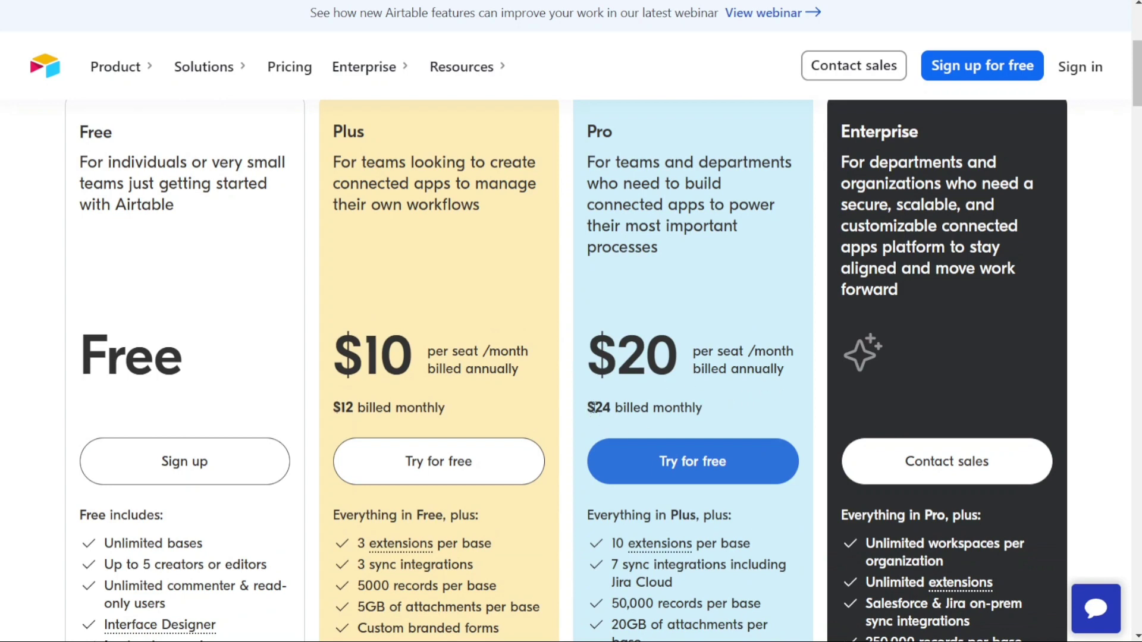
Highlight the Pro plan's $24 and Plus plan's $12 monthly prices to compare them.
{"action": "left_click_drag", "start_coordinate": [595, 409], "coordinate": [623, 410]}
{"action": "left_click_drag", "start_coordinate": [365, 409], "coordinate": [334, 409]}
{"action": "left_click", "coordinate": [818, 118]}
{"action": "scroll", "coordinate": [1137, 88], "scroll_direction": "down", "scroll_amount": 4}
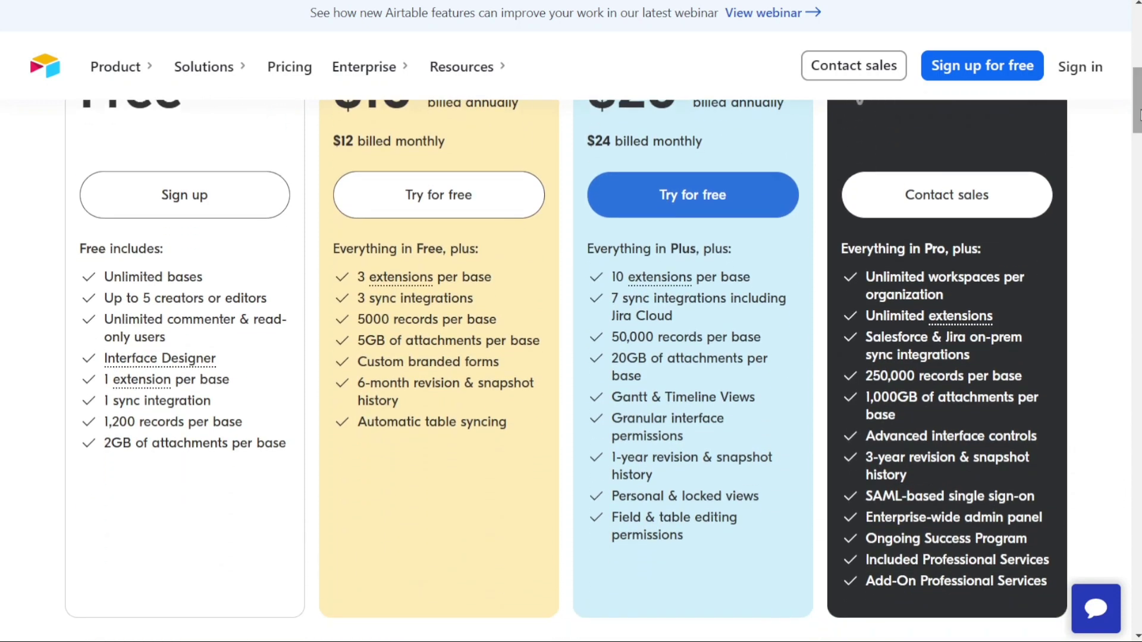